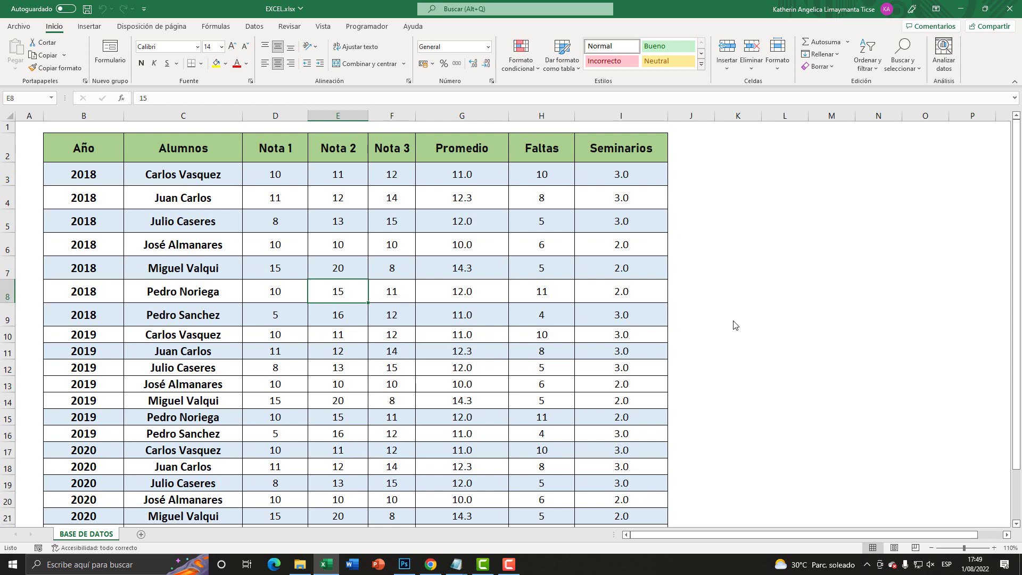
Scroll through the grades table and click cells inside it
{"action": "scroll", "coordinate": [441, 373], "scroll_direction": "down", "scroll_amount": 2}
{"action": "scroll", "coordinate": [441, 379], "scroll_direction": "up", "scroll_amount": 2}
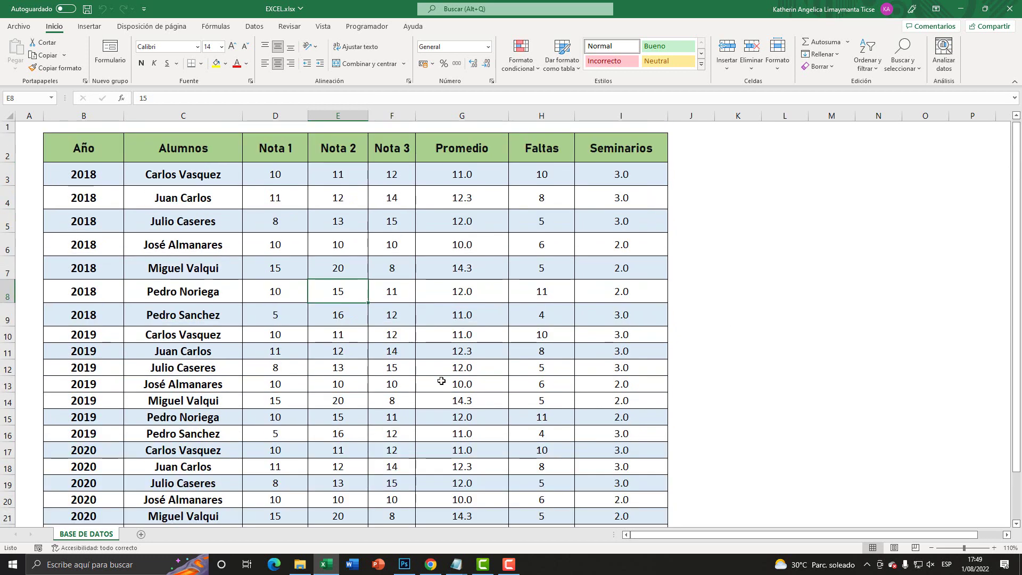
{"action": "left_click", "coordinate": [361, 272]}
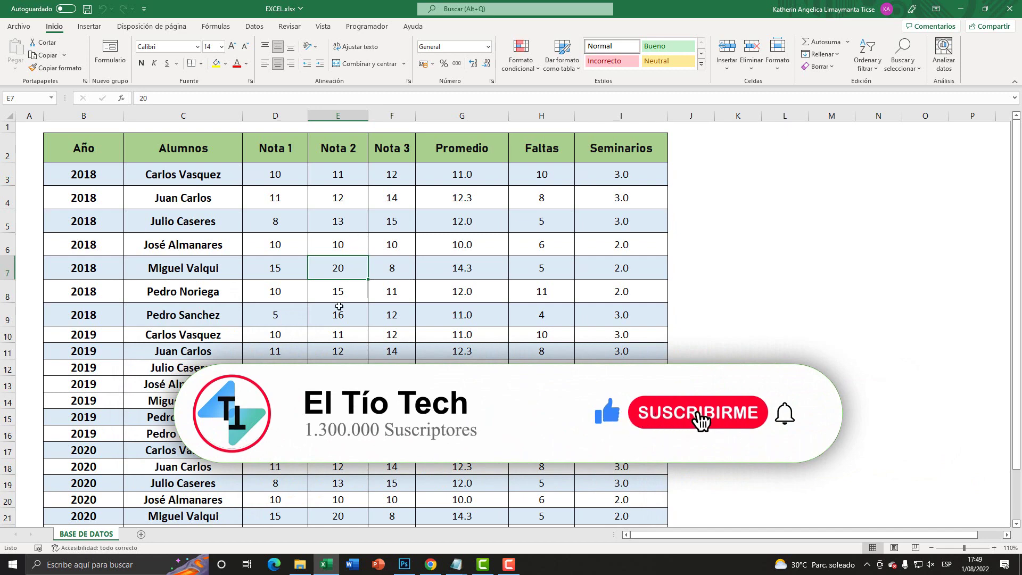
{"action": "scroll", "coordinate": [335, 345], "scroll_direction": "down", "scroll_amount": 1}
{"action": "scroll", "coordinate": [334, 345], "scroll_direction": "up", "scroll_amount": 1}
{"action": "left_click", "coordinate": [338, 315]}
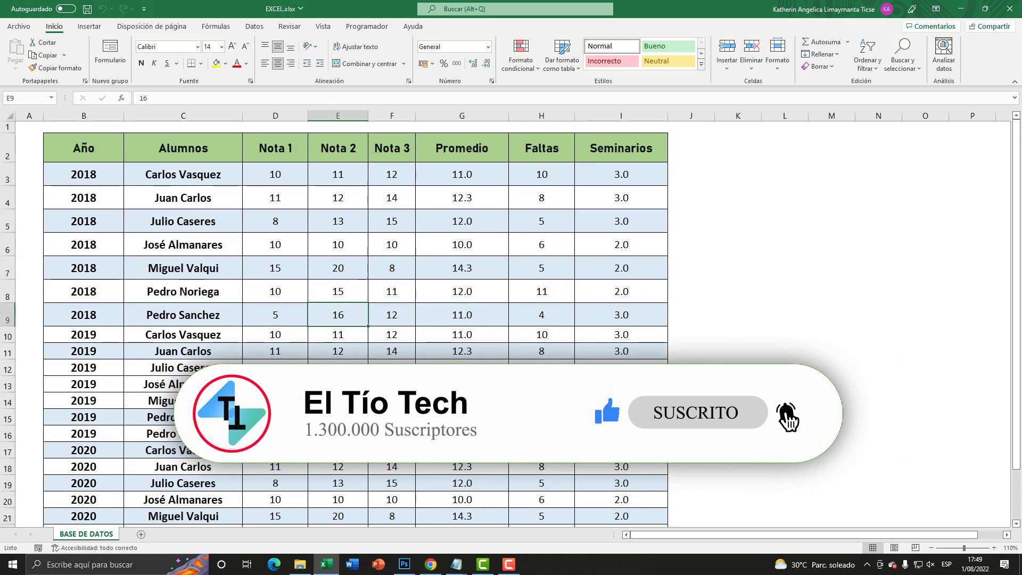
{"action": "scroll", "coordinate": [338, 315], "scroll_direction": "down", "scroll_amount": 2}
{"action": "scroll", "coordinate": [147, 158], "scroll_direction": "up", "scroll_amount": 2}
Drag across the grades data, then click several cells within the table
{"action": "left_click_drag", "start_coordinate": [85, 149], "coordinate": [599, 496]}
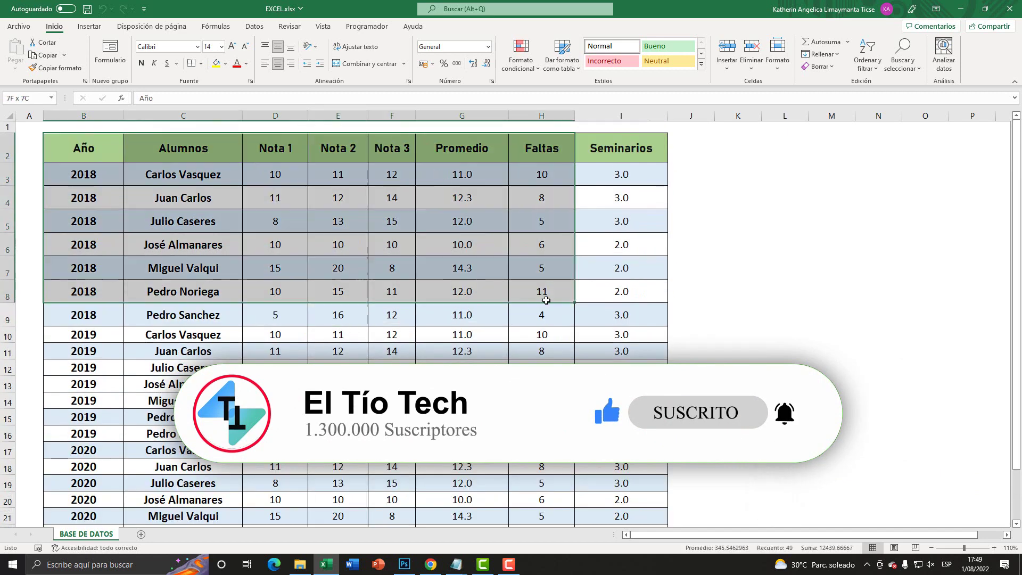
{"action": "scroll", "coordinate": [591, 483], "scroll_direction": "up", "scroll_amount": 1}
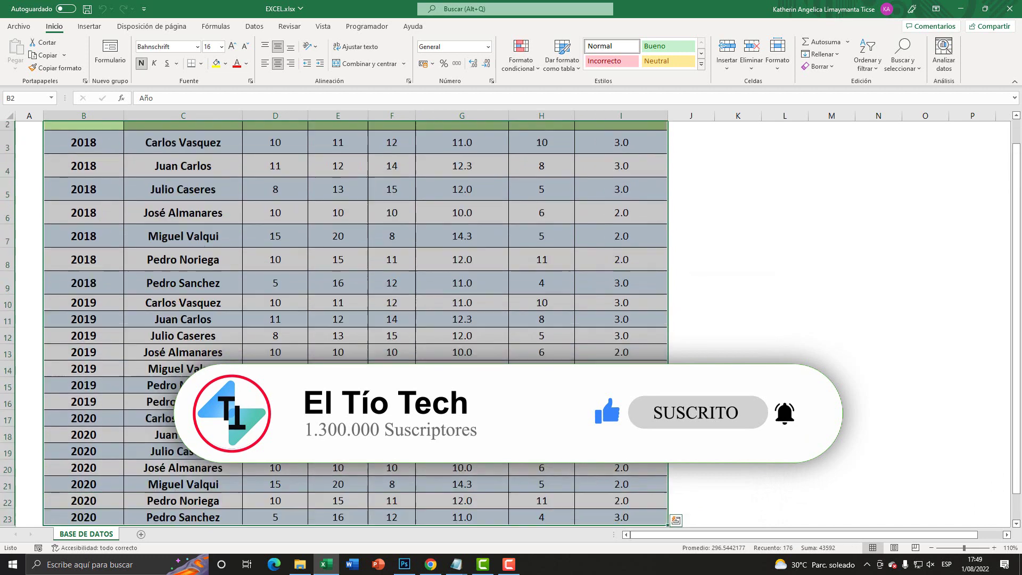
{"action": "left_click", "coordinate": [349, 319]}
{"action": "left_click", "coordinate": [335, 290]}
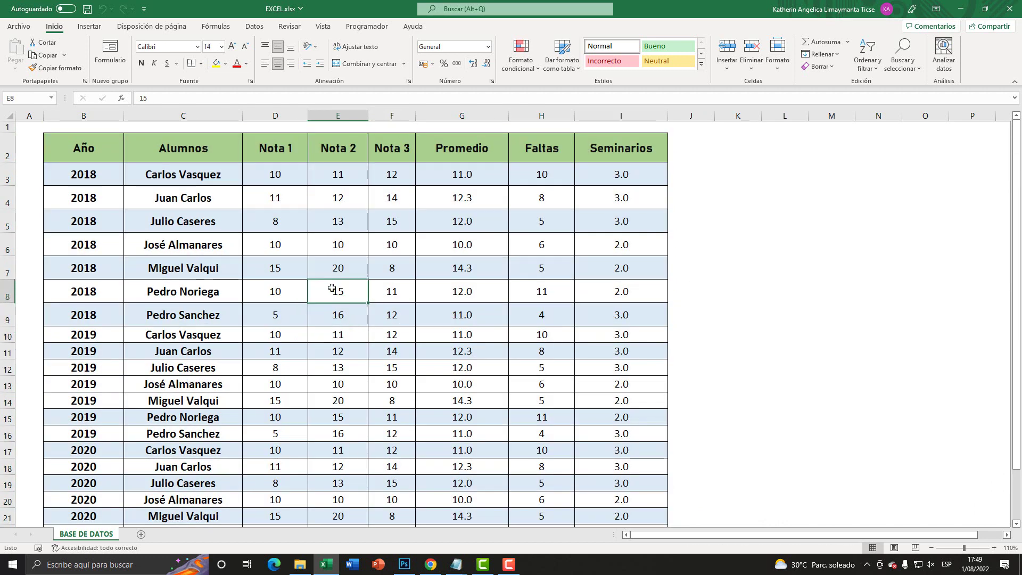
{"action": "left_click", "coordinate": [341, 353]}
{"action": "left_click", "coordinate": [259, 362]}
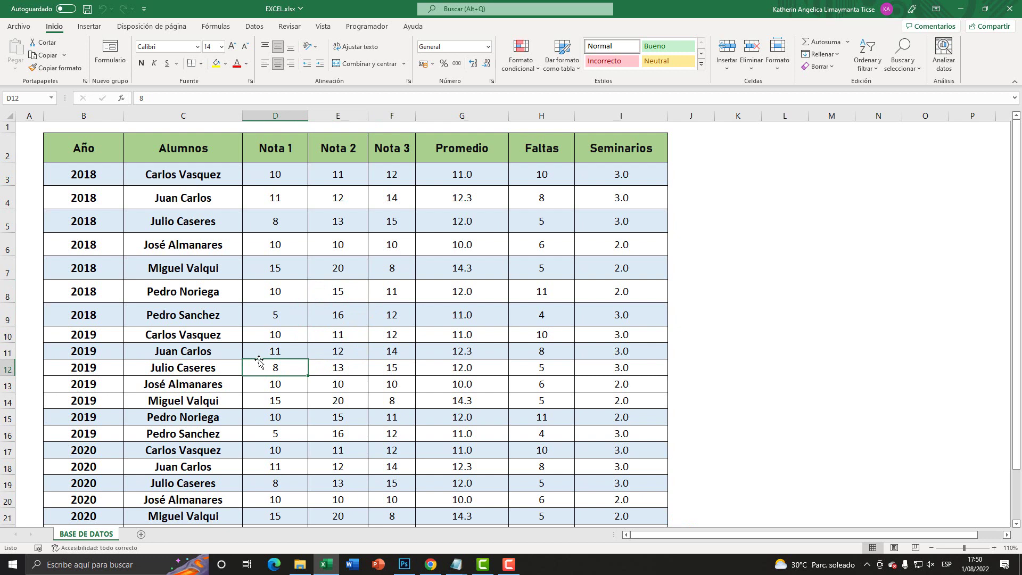
{"action": "left_click", "coordinate": [463, 242]}
{"action": "left_click", "coordinate": [276, 268]}
{"action": "left_click", "coordinate": [401, 319]}
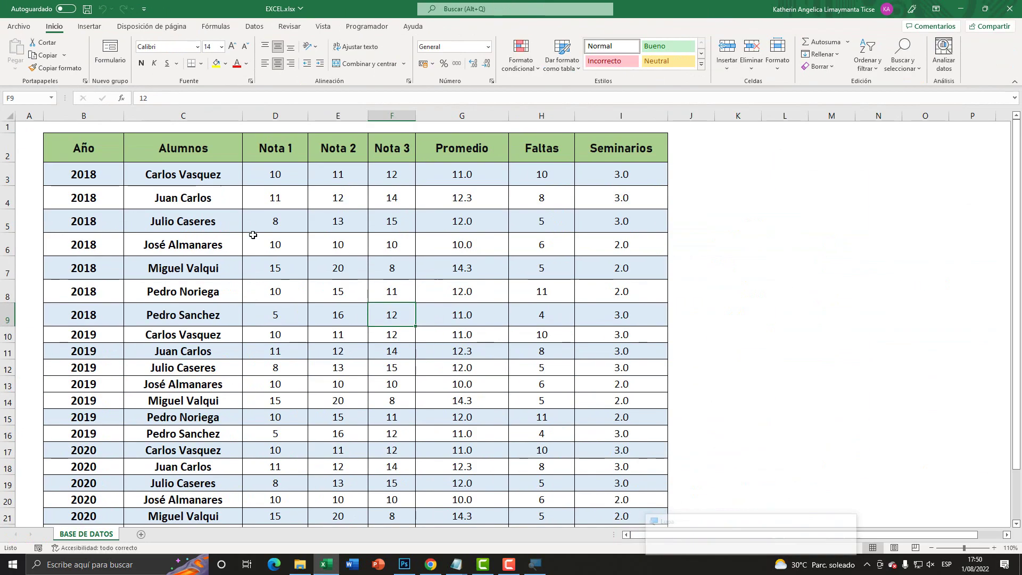
{"action": "left_click", "coordinate": [357, 281]}
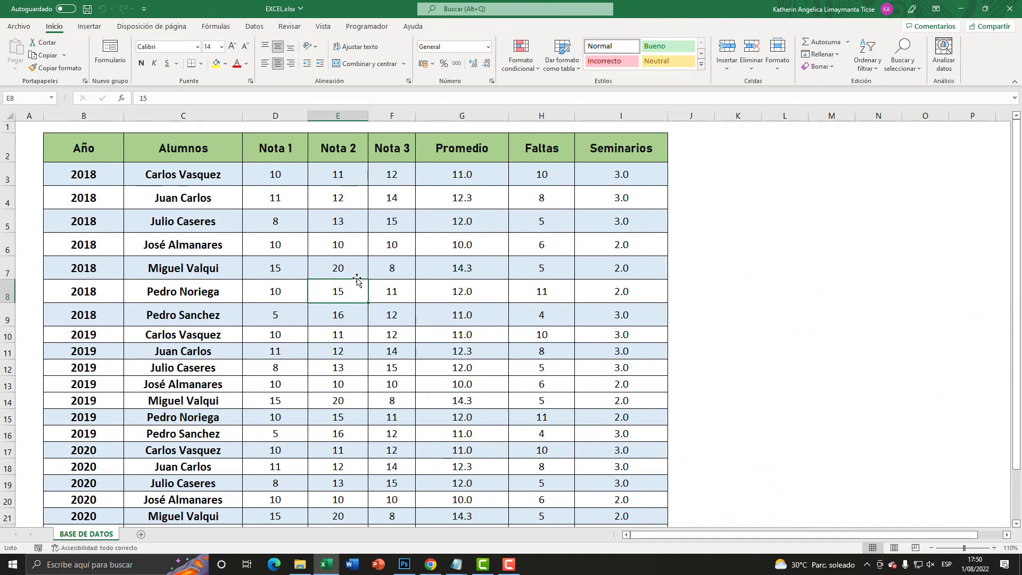
Select the full data block B2:I23, from the Año header to the last student row
{"action": "mouse_move", "coordinate": [99, 154]}
{"action": "left_mouse_down"}
{"action": "mouse_move", "coordinate": [611, 511]}
{"action": "mouse_move", "coordinate": [606, 482]}
{"action": "left_mouse_up"}
{"action": "left_click", "coordinate": [365, 333]}
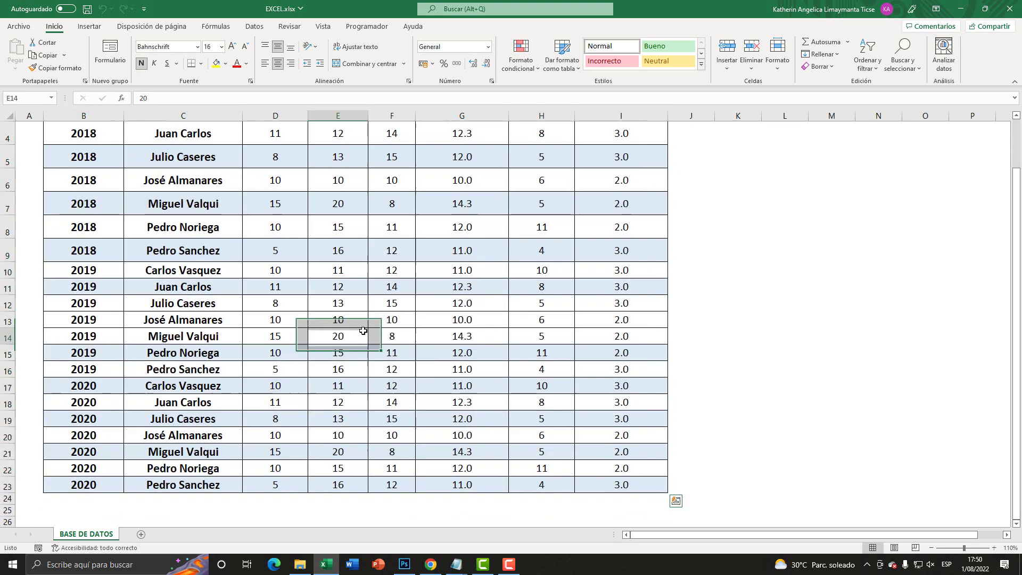
{"action": "scroll", "coordinate": [363, 330], "scroll_direction": "up", "scroll_amount": 1}
{"action": "mouse_move", "coordinate": [99, 142]}
{"action": "left_mouse_down"}
{"action": "mouse_move", "coordinate": [606, 273]}
{"action": "mouse_move", "coordinate": [589, 456]}
{"action": "left_mouse_up"}
{"action": "left_click_drag", "start_coordinate": [632, 485], "coordinate": [75, 146]}
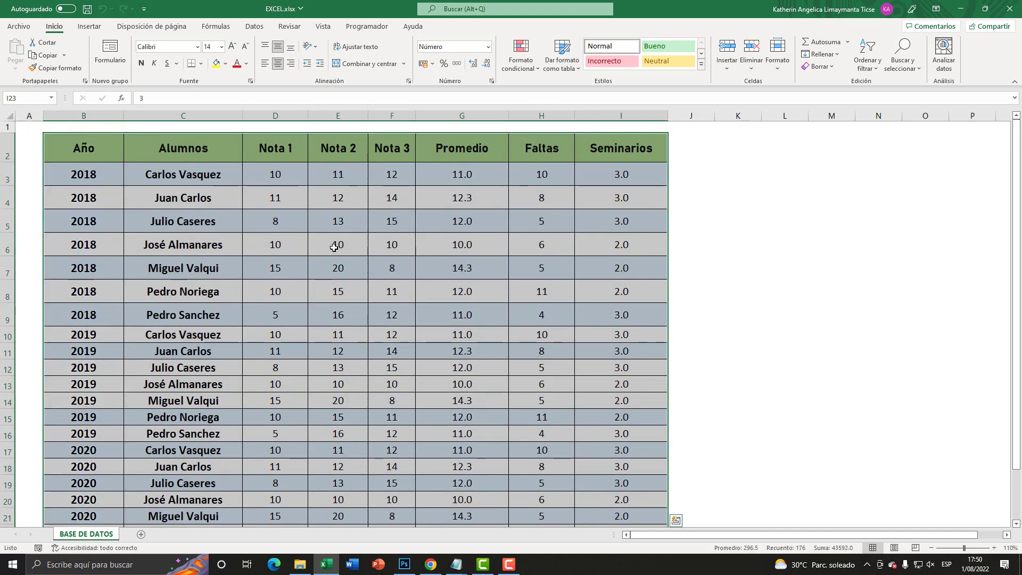
Start a new table from the selected range B2:I23 via Insertar > Tabla
{"action": "left_click", "coordinate": [89, 27]}
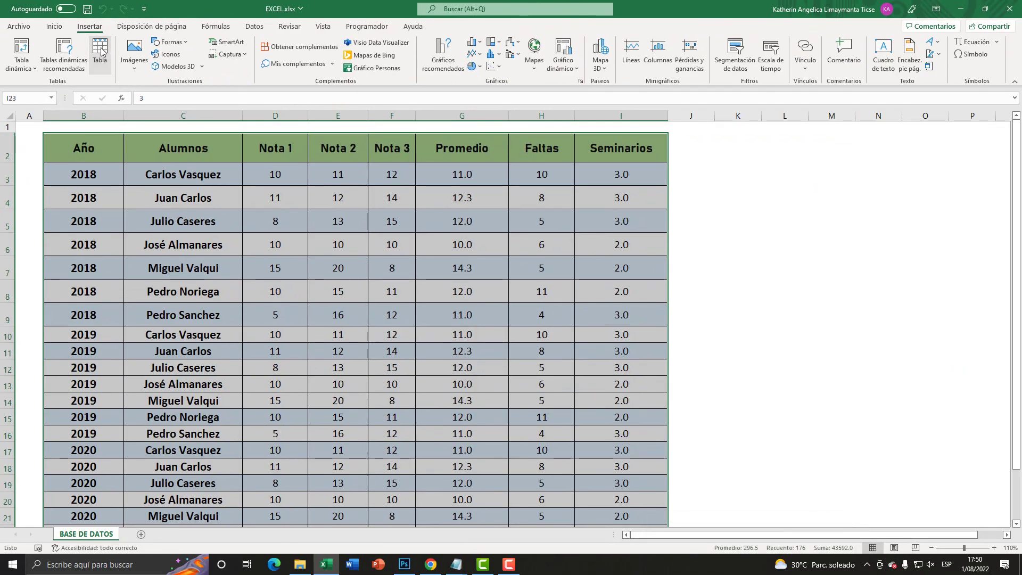
{"action": "left_click", "coordinate": [105, 51]}
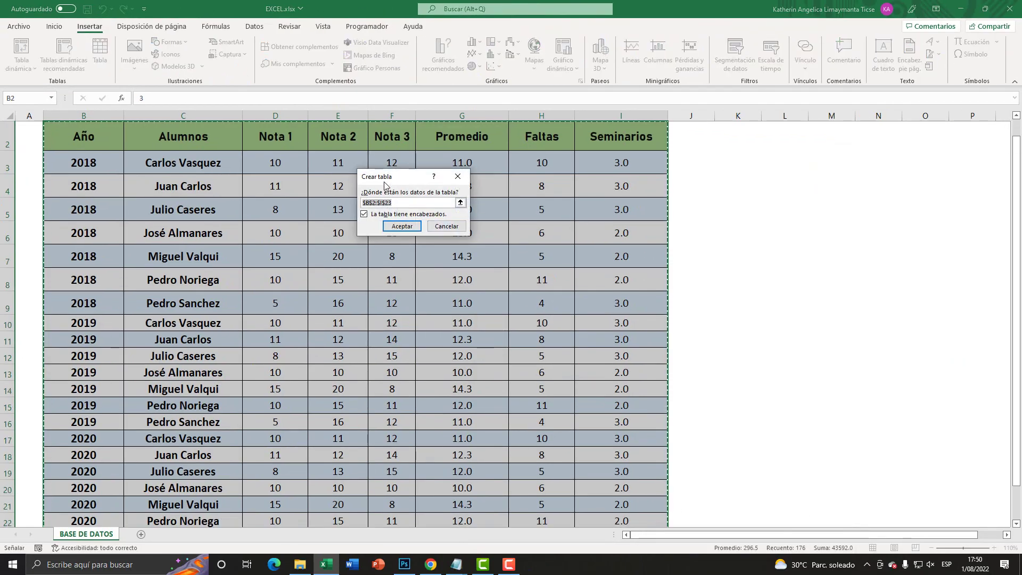
{"action": "left_click", "coordinate": [404, 228]}
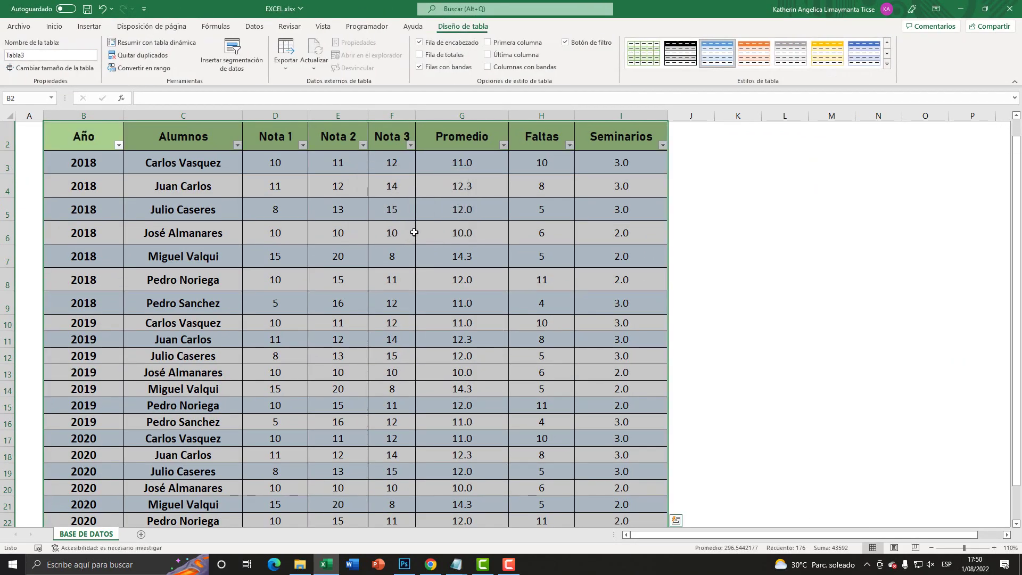
{"action": "left_click", "coordinate": [408, 292]}
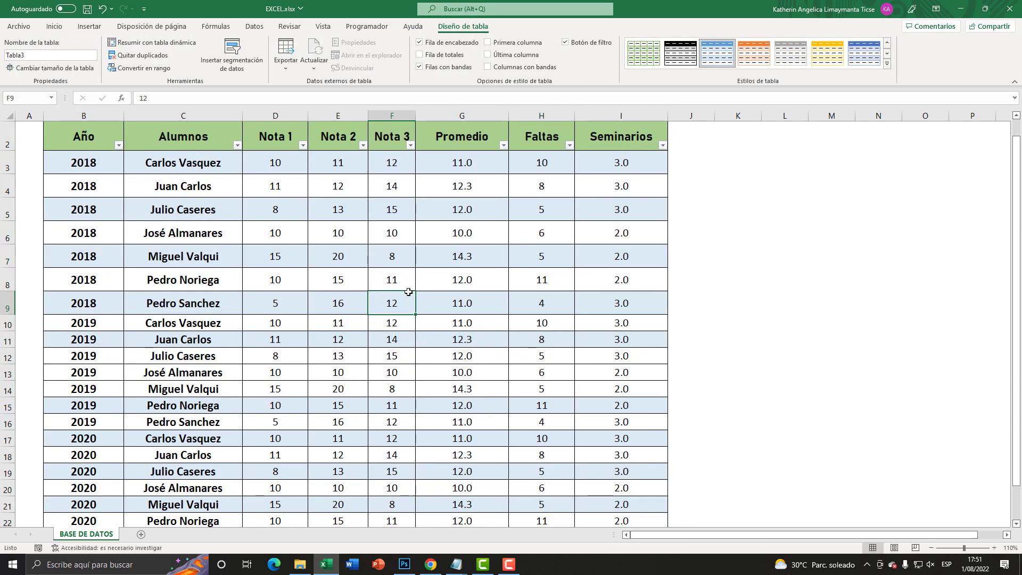
{"action": "left_click", "coordinate": [377, 237]}
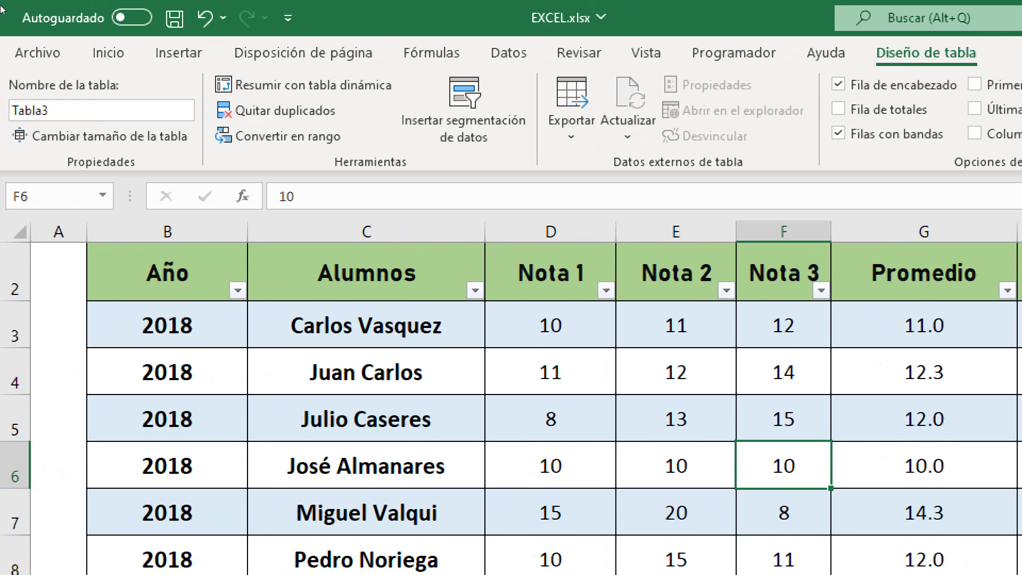
{"action": "left_click", "coordinate": [35, 110]}
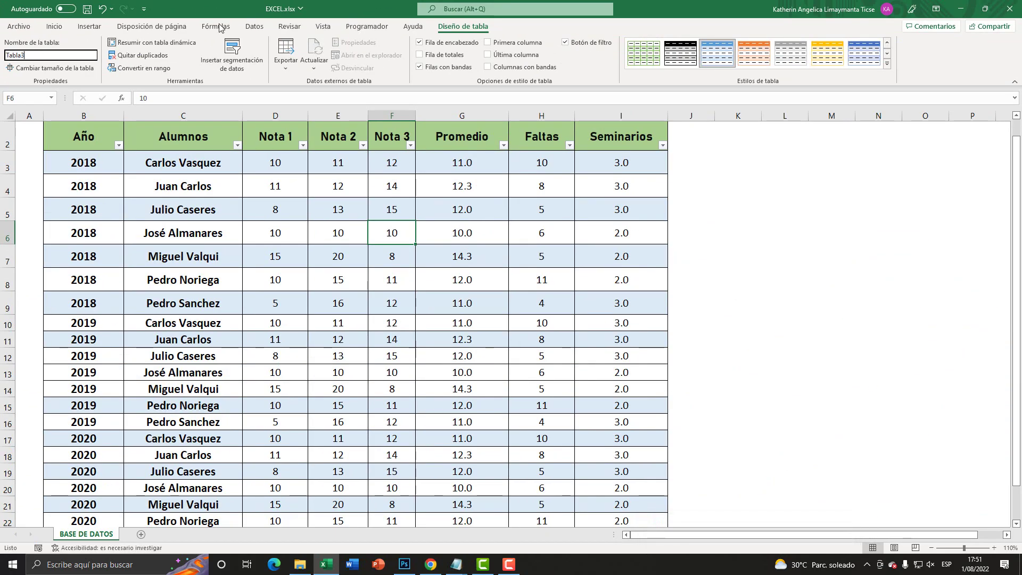
{"action": "left_click", "coordinate": [338, 281]}
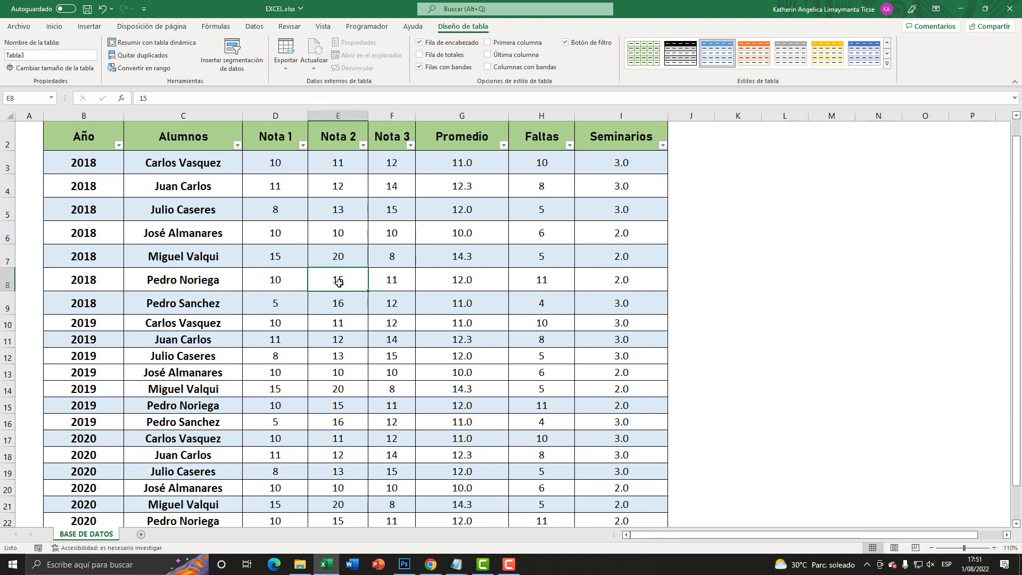
Convert Tabla3 to a normal range from the cell's shortcut menu and confirm with Sí
{"action": "right_click", "coordinate": [338, 282]}
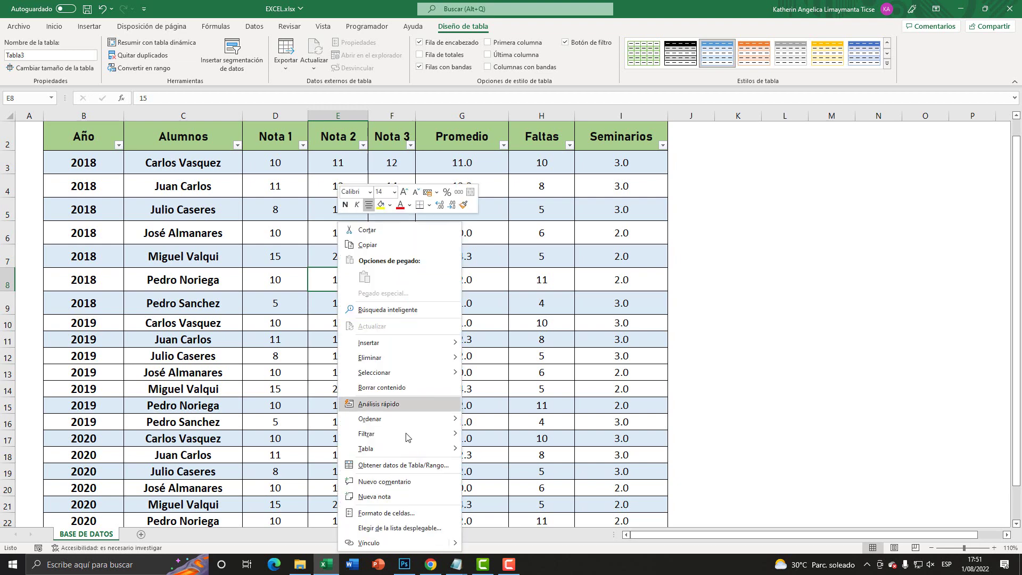
{"action": "mouse_move", "coordinate": [399, 448]}
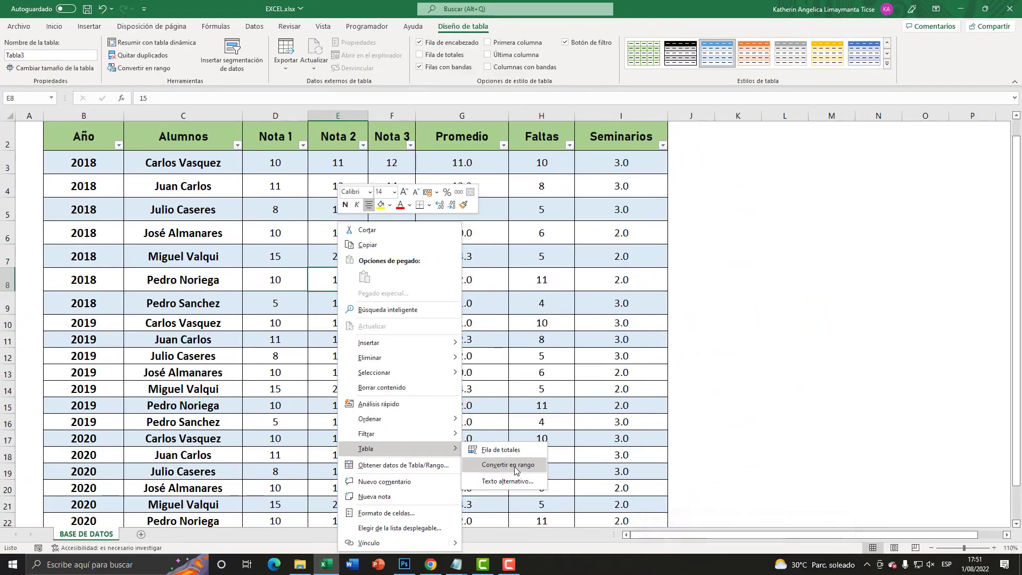
{"action": "left_click", "coordinate": [626, 478]}
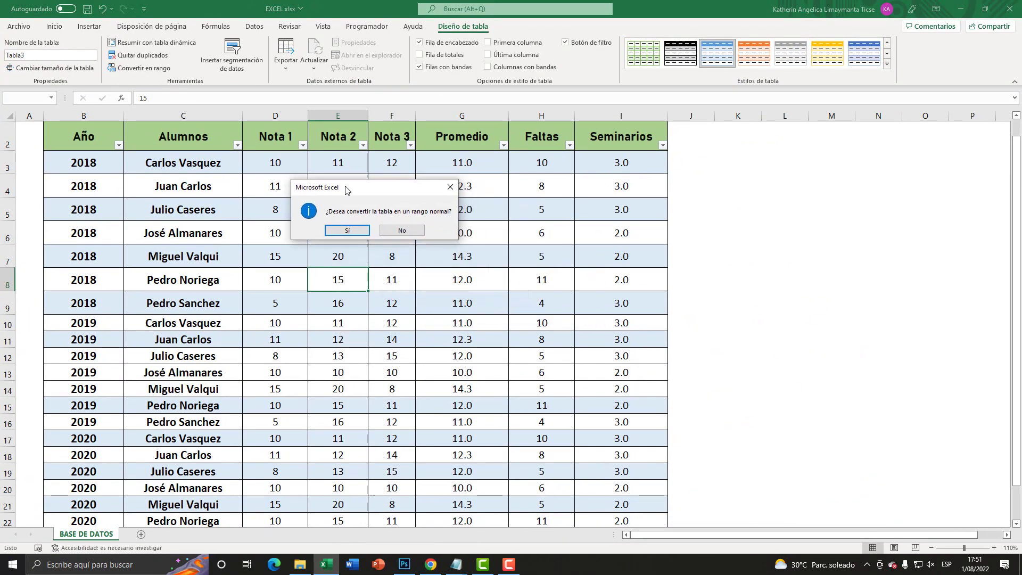
{"action": "left_click_drag", "start_coordinate": [486, 271], "coordinate": [344, 188]}
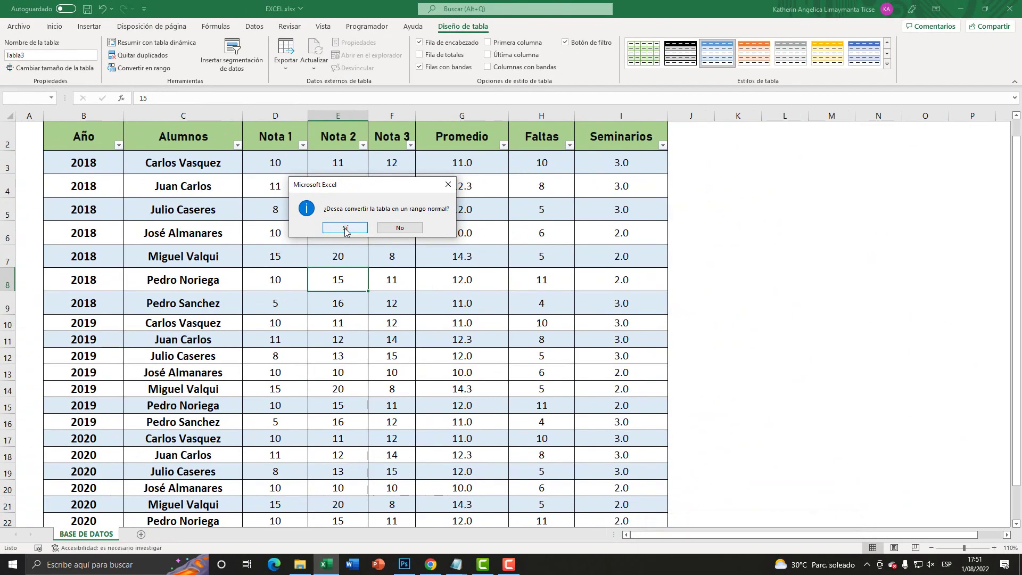
{"action": "left_click", "coordinate": [343, 228]}
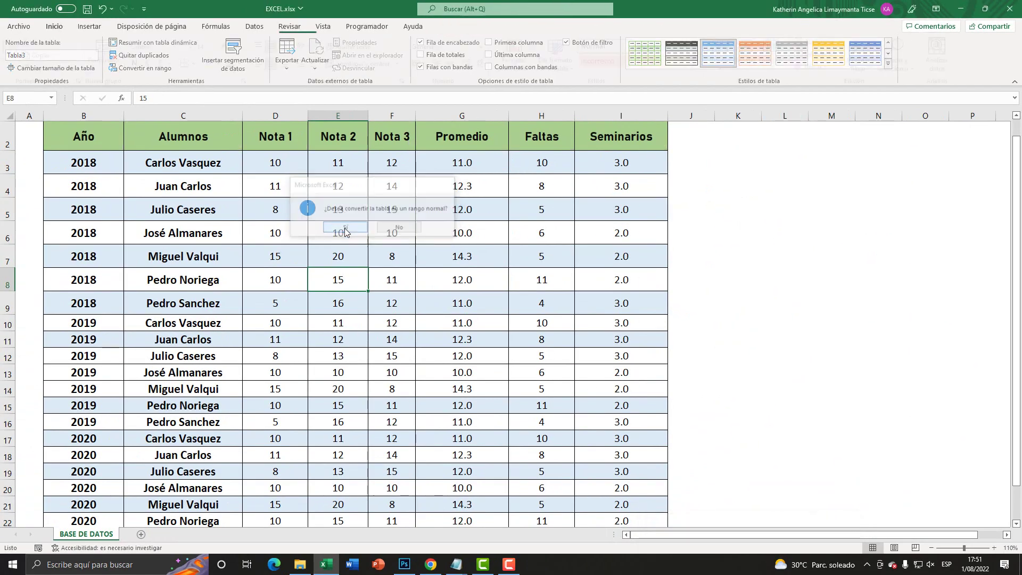
{"action": "left_click", "coordinate": [357, 248]}
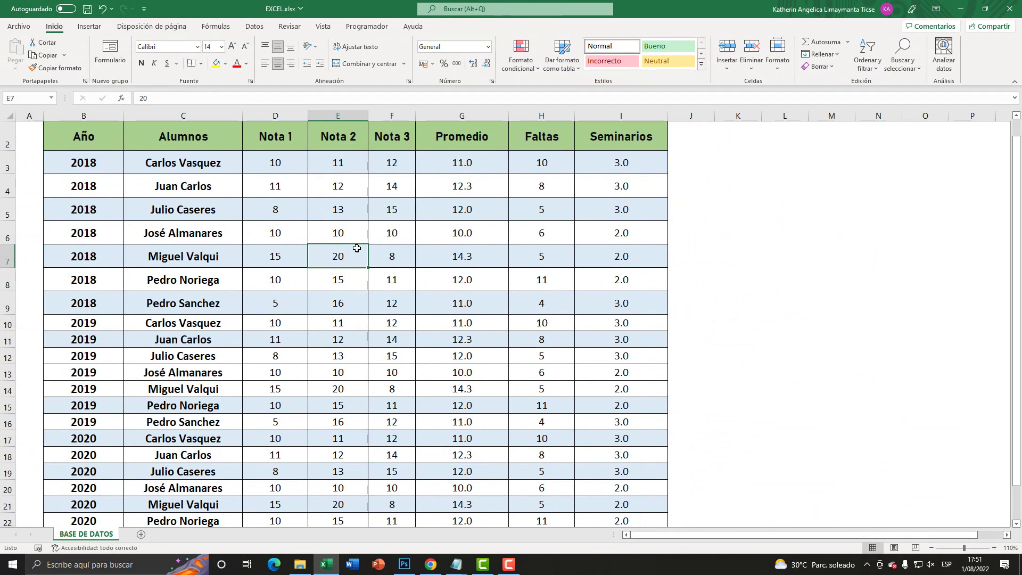
Select all the grades data with Ctrl+A and clear its formatting with Borrar formatos
{"action": "left_click", "coordinate": [336, 299]}
{"action": "scroll", "coordinate": [362, 294], "scroll_direction": "up", "scroll_amount": 1}
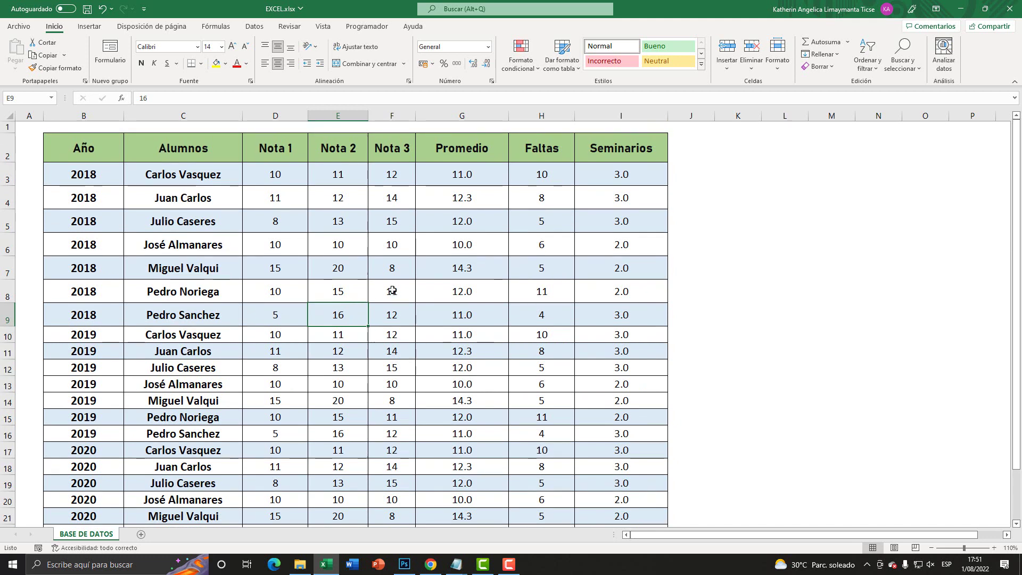
{"action": "left_click", "coordinate": [379, 285]}
{"action": "key", "text": "ctrl+a"}
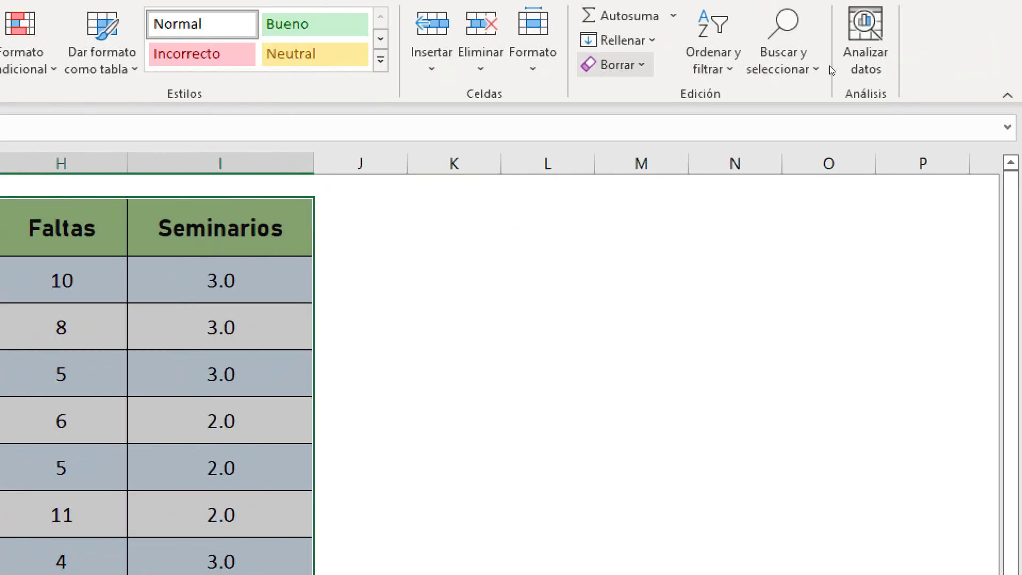
{"action": "left_click", "coordinate": [826, 70]}
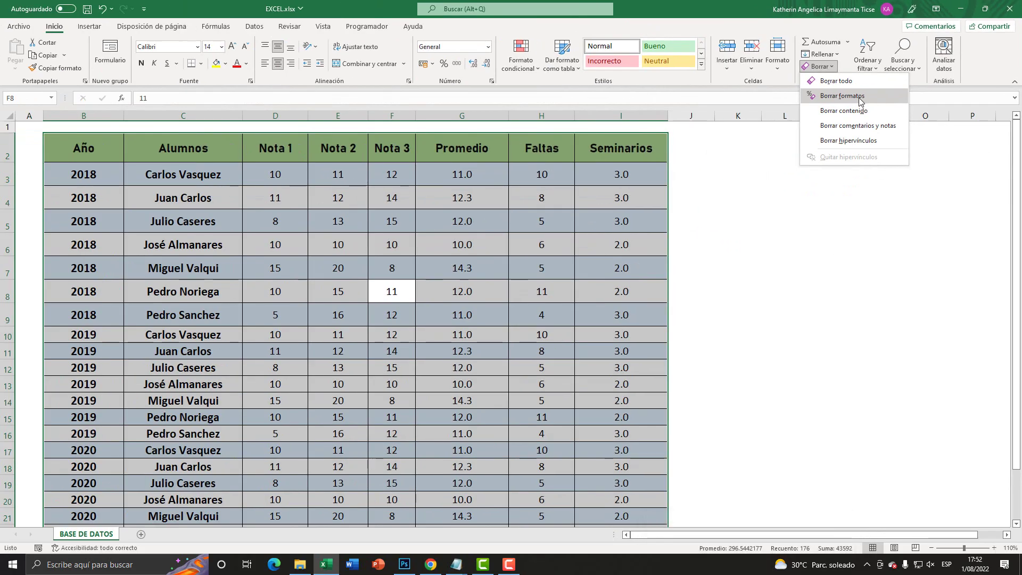
{"action": "left_click", "coordinate": [860, 100]}
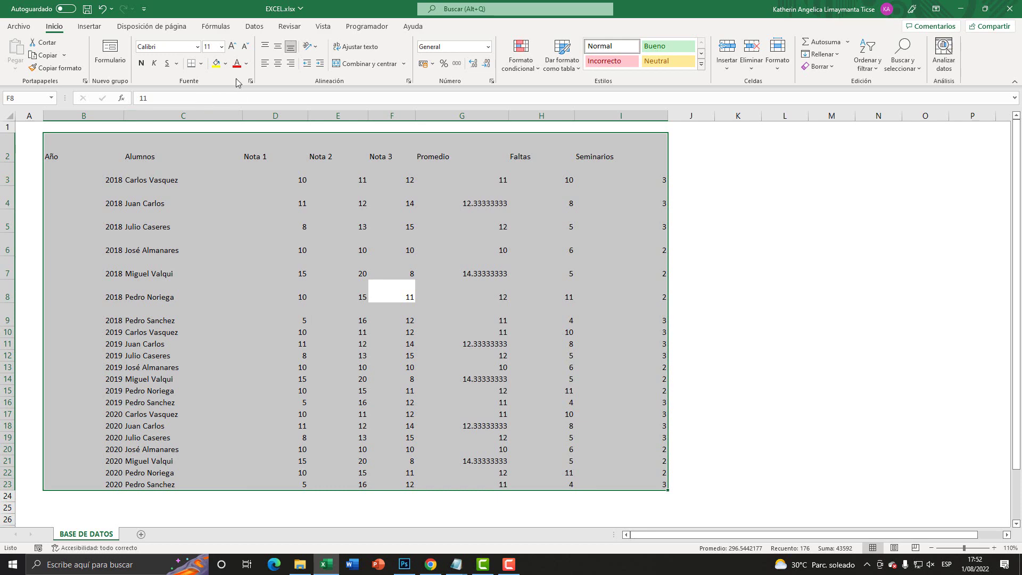
Make the data text dark grey and left-aligned, then deselect by picking cell D8
{"action": "left_click", "coordinate": [245, 63]}
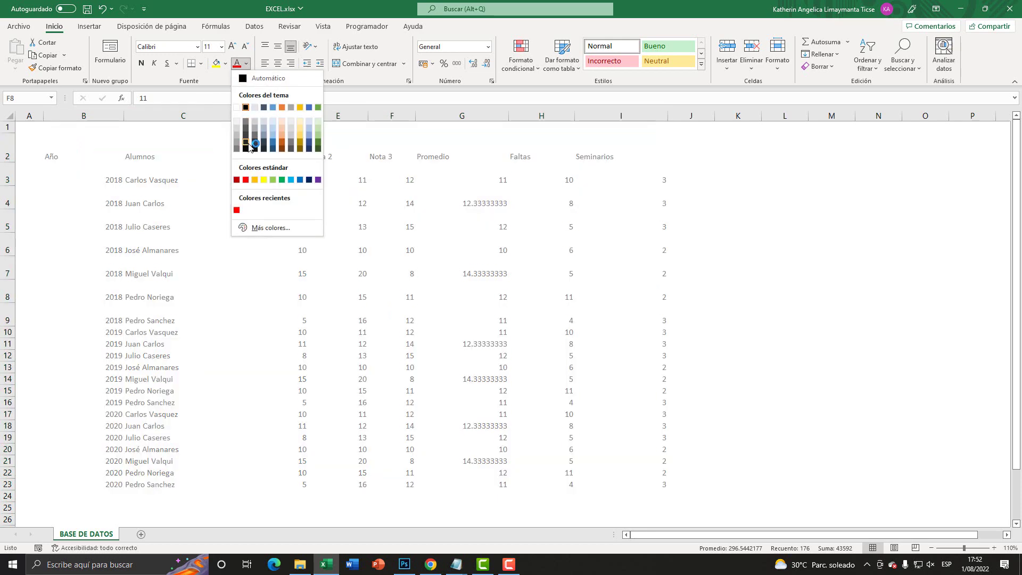
{"action": "left_click", "coordinate": [248, 143]}
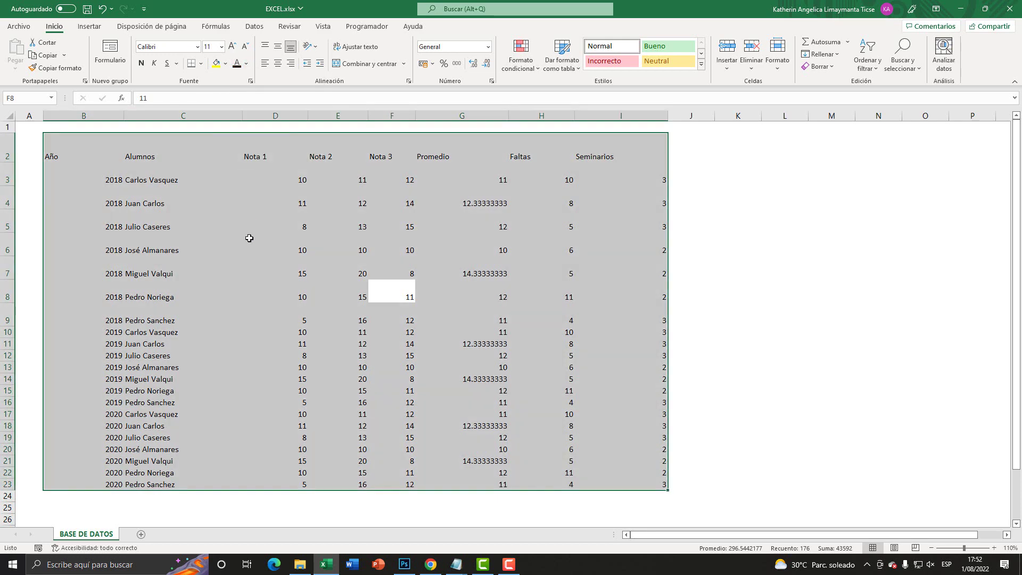
{"action": "left_click", "coordinate": [268, 67]}
{"action": "left_click", "coordinate": [285, 301]}
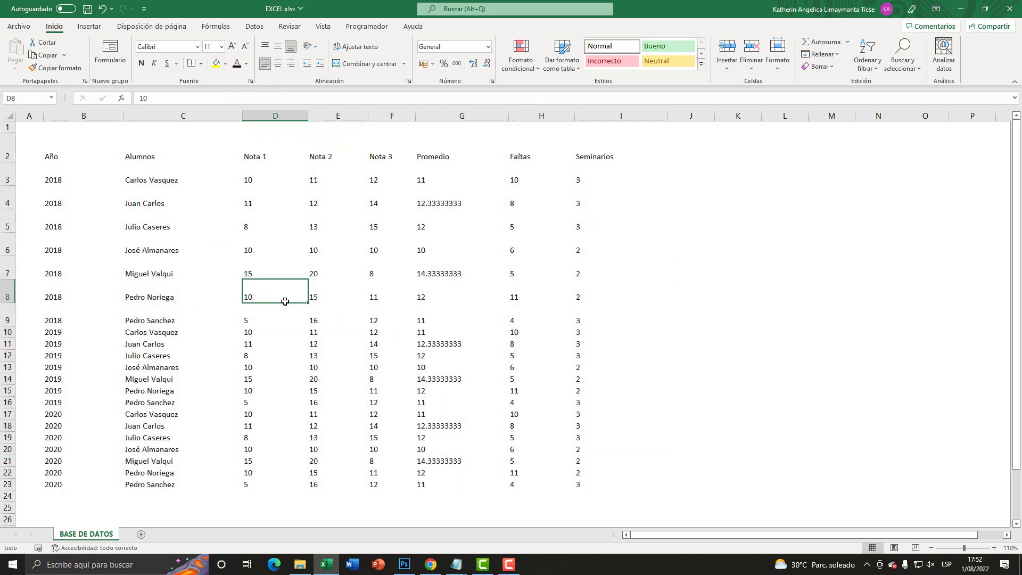